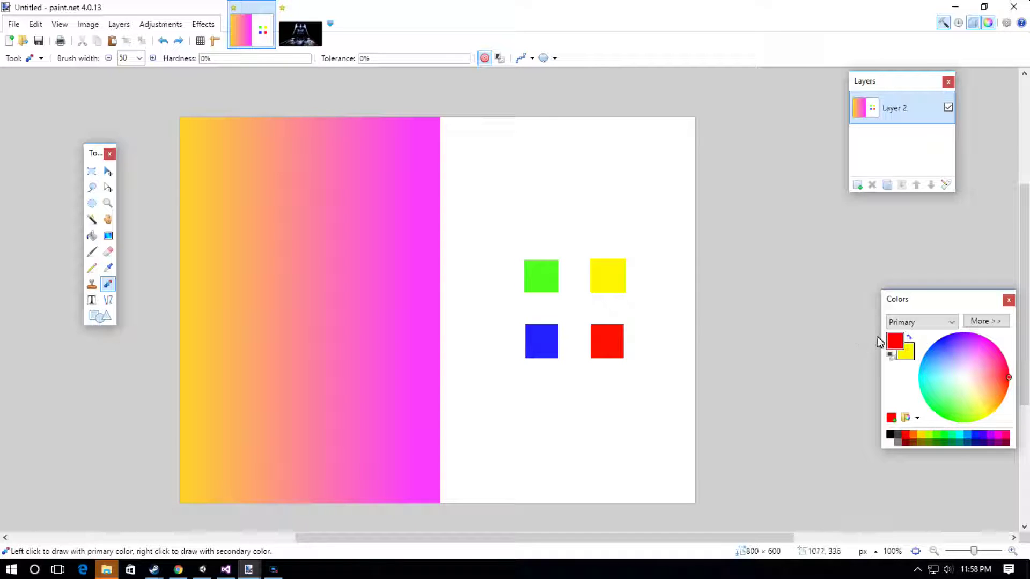
Step: Test a red recolor on the green square, then undo it
{"action": "mouse_move", "coordinate": [529, 270]}
{"action": "left_mouse_down"}
{"action": "mouse_move", "coordinate": [553, 259]}
{"action": "mouse_move", "coordinate": [558, 282]}
{"action": "left_mouse_up"}
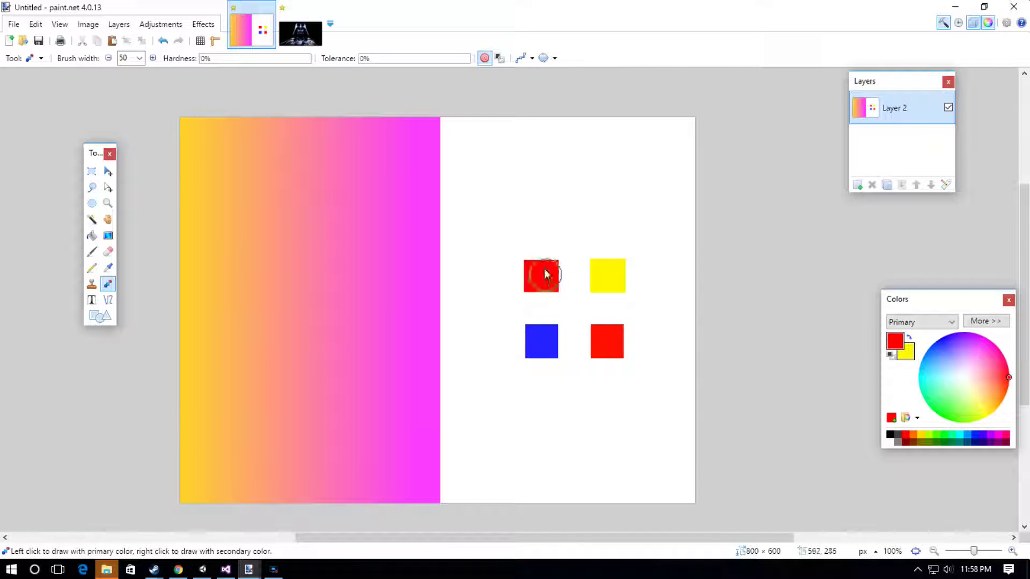
{"action": "key", "text": "ctrl+z"}
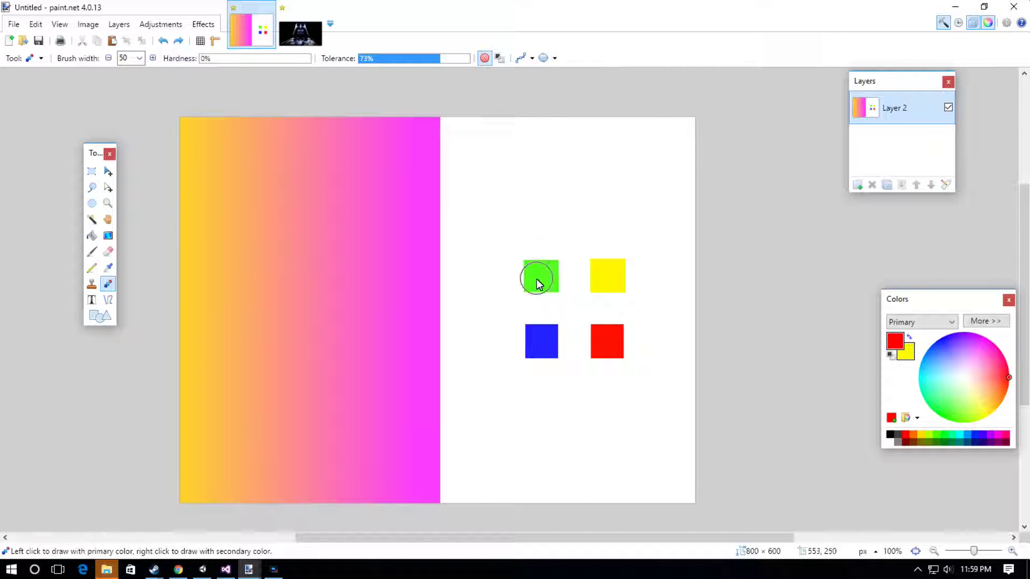
{"action": "mouse_move", "coordinate": [542, 282]}
{"action": "left_mouse_down"}
{"action": "mouse_move", "coordinate": [585, 263]}
{"action": "mouse_move", "coordinate": [586, 279]}
{"action": "mouse_move", "coordinate": [650, 287]}
{"action": "left_mouse_up"}
{"action": "mouse_move", "coordinate": [613, 221]}
{"action": "left_mouse_down"}
{"action": "mouse_move", "coordinate": [241, 142]}
{"action": "mouse_move", "coordinate": [288, 178]}
{"action": "mouse_move", "coordinate": [285, 159]}
{"action": "mouse_move", "coordinate": [234, 206]}
{"action": "mouse_move", "coordinate": [284, 230]}
{"action": "left_mouse_up"}
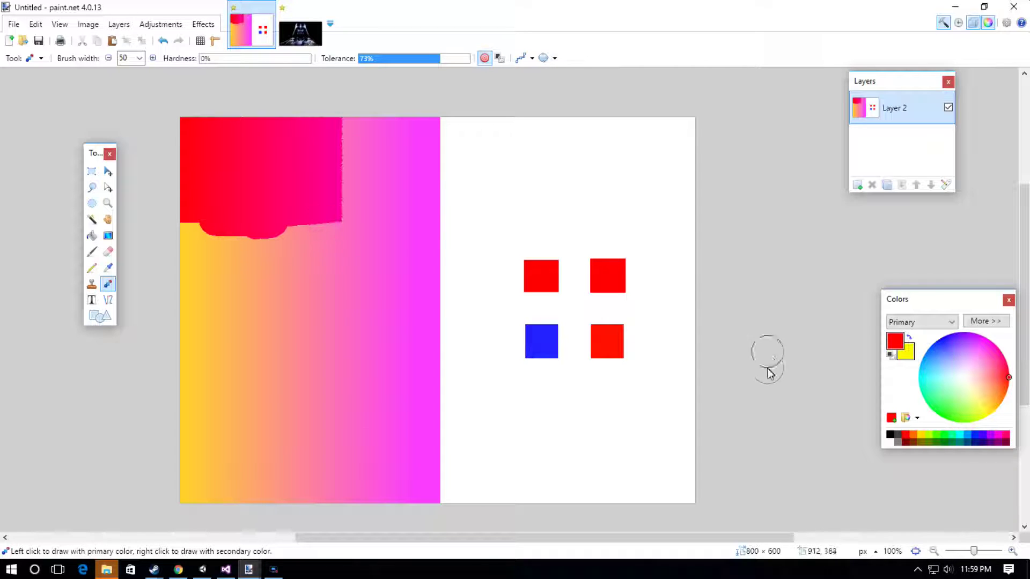
{"action": "key", "text": "ctrl+z"}
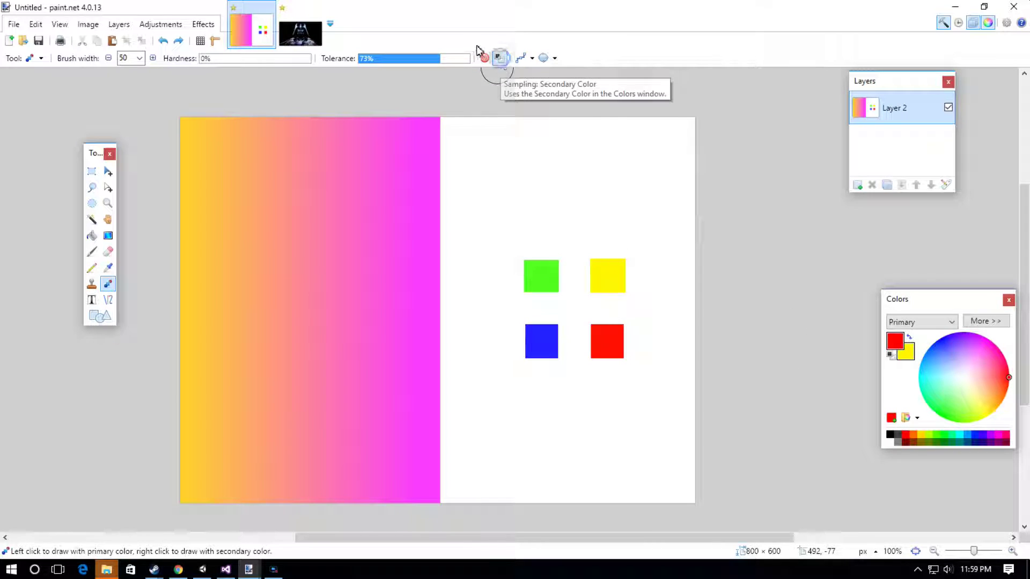
Step: Sample the secondary colour at 0% tolerance and test, then undo, a red recolor on the yellow square
{"action": "left_click", "coordinate": [499, 59]}
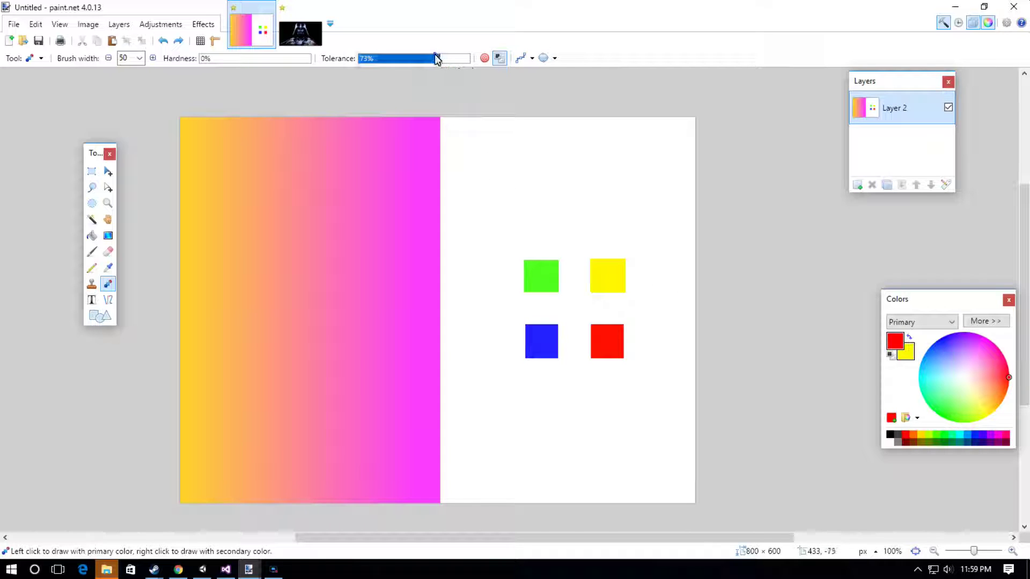
{"action": "left_click_drag", "start_coordinate": [435, 57], "coordinate": [361, 59]}
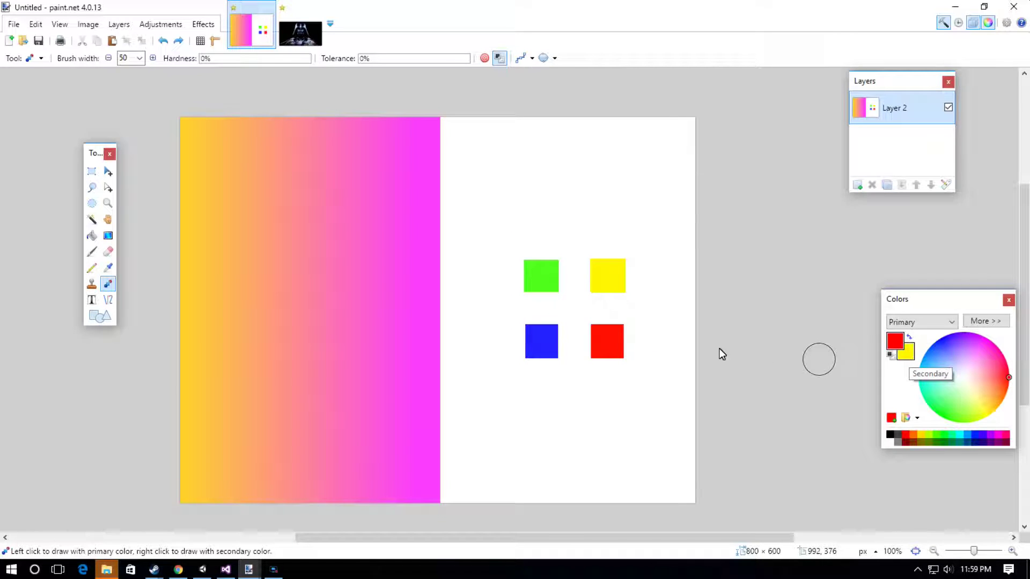
{"action": "mouse_move", "coordinate": [604, 276]}
{"action": "left_mouse_down"}
{"action": "mouse_move", "coordinate": [610, 282]}
{"action": "mouse_move", "coordinate": [603, 276]}
{"action": "left_mouse_up"}
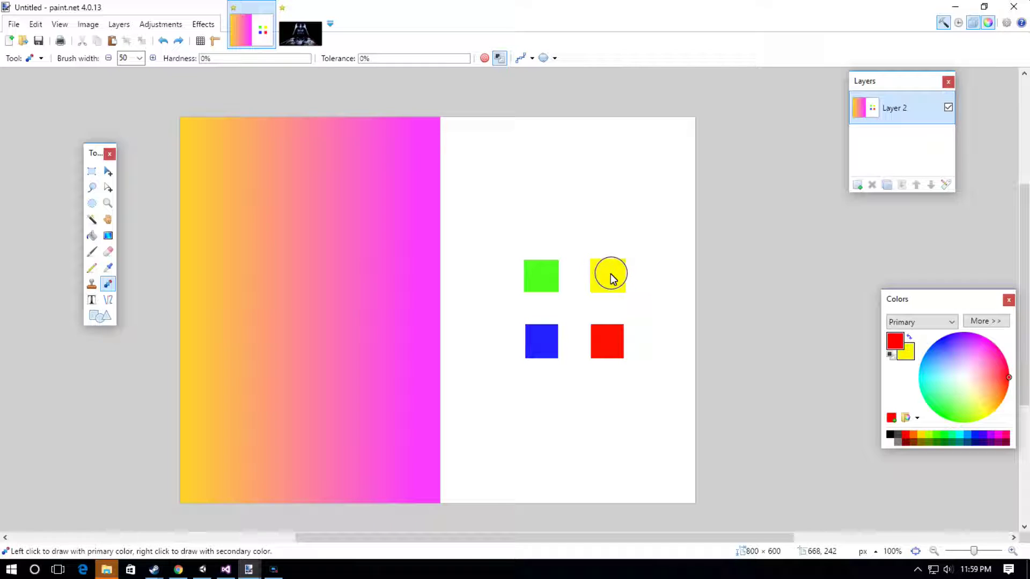
{"action": "left_click_drag", "start_coordinate": [612, 277], "coordinate": [616, 271]}
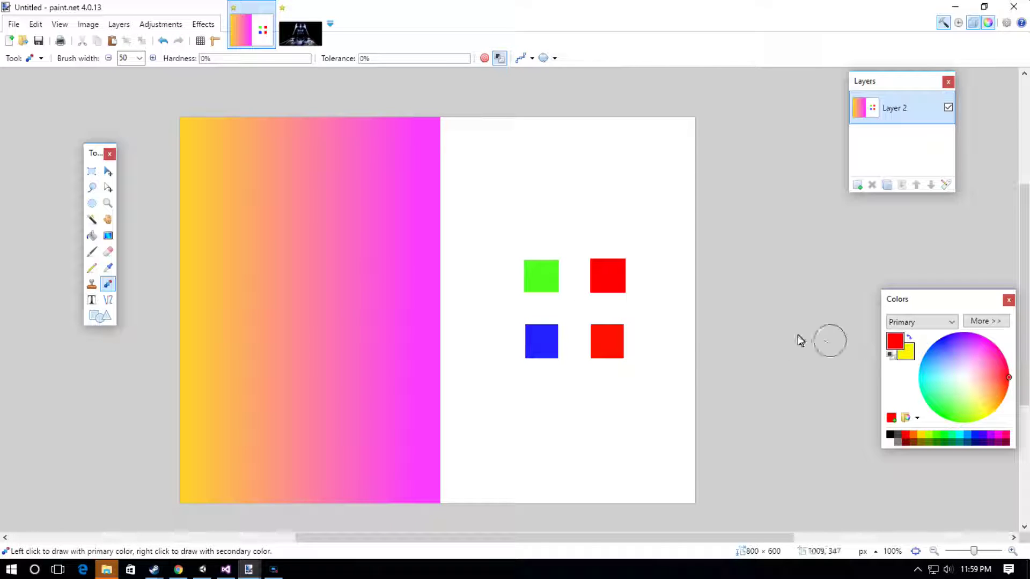
{"action": "key", "text": "ctrl+z"}
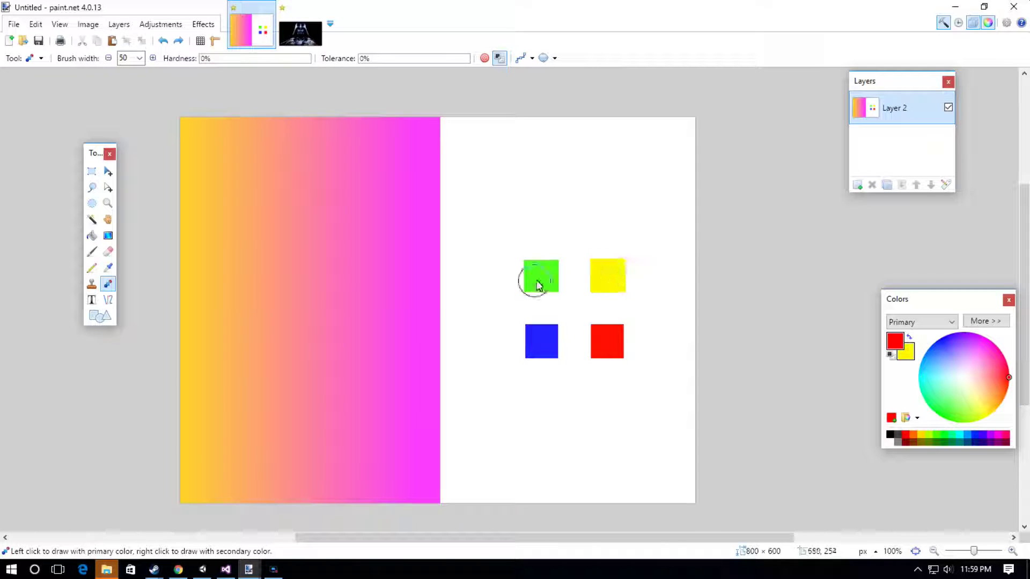
Step: Raise the tolerance to 72% and test, then undo, a recolor stroke across the top two squares
{"action": "left_click_drag", "start_coordinate": [392, 64], "coordinate": [440, 57]}
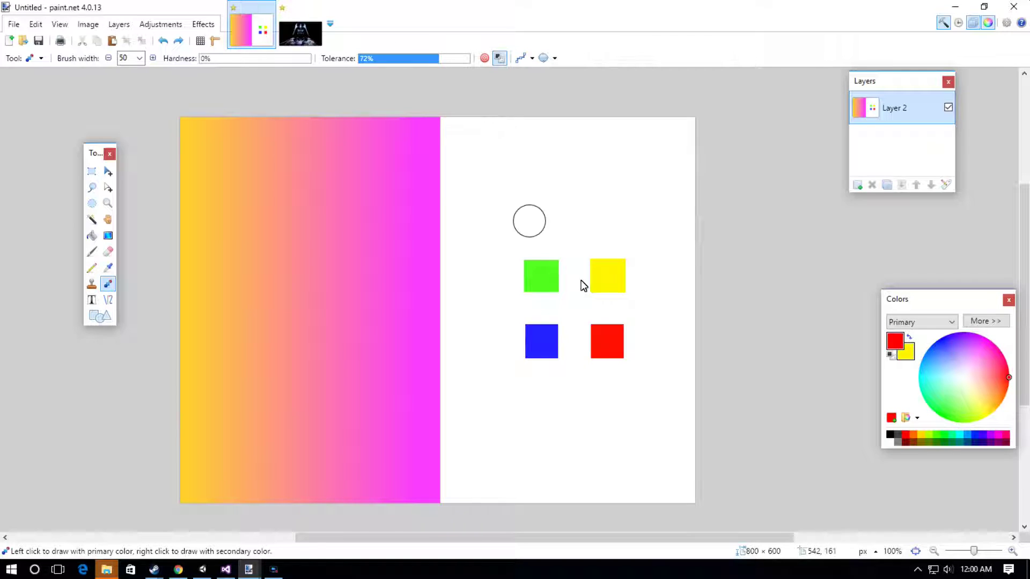
{"action": "mouse_move", "coordinate": [627, 246]}
{"action": "left_mouse_down"}
{"action": "mouse_move", "coordinate": [595, 297]}
{"action": "mouse_move", "coordinate": [579, 271]}
{"action": "mouse_move", "coordinate": [523, 252]}
{"action": "mouse_move", "coordinate": [569, 272]}
{"action": "mouse_move", "coordinate": [538, 285]}
{"action": "mouse_move", "coordinate": [551, 297]}
{"action": "left_mouse_up"}
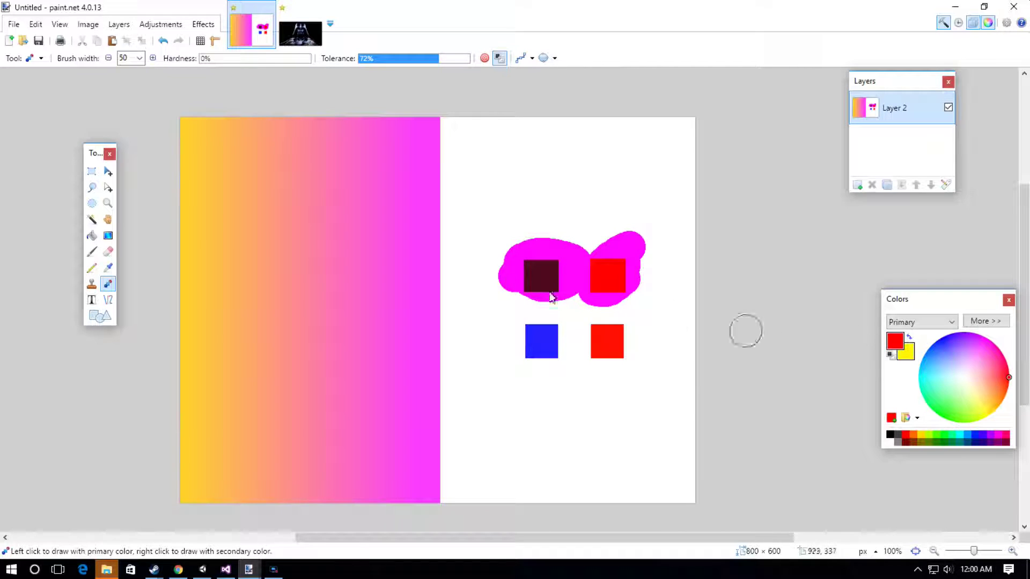
{"action": "key", "text": "ctrl+z"}
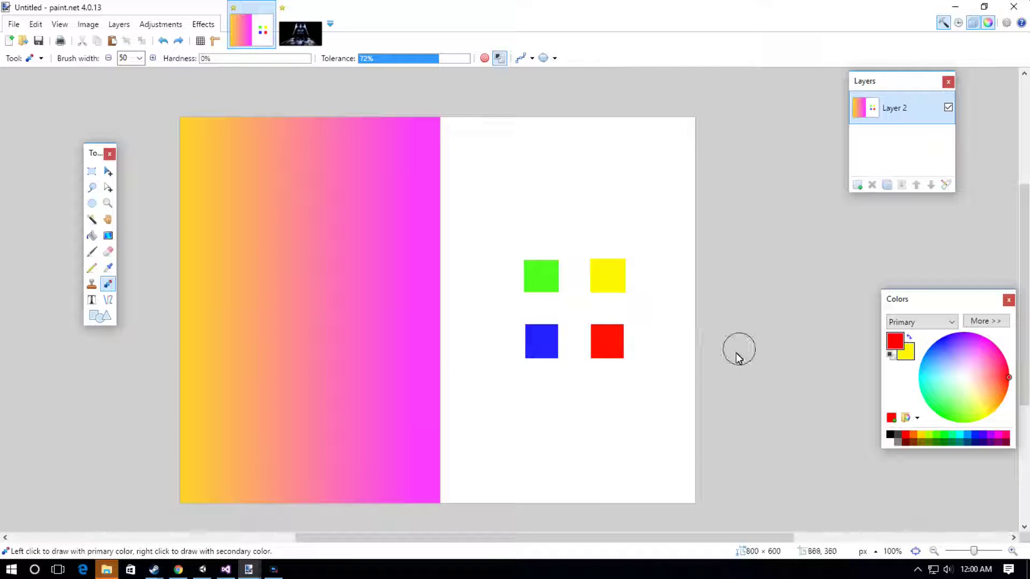
{"action": "left_click", "coordinate": [313, 32]}
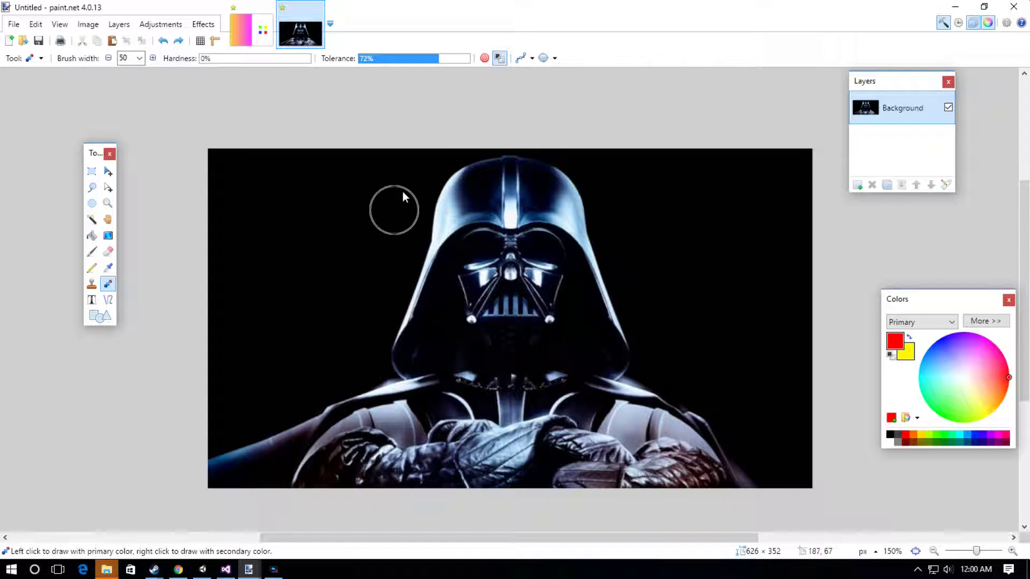
Step: At 100% tolerance, trial and undo a magenta helmet recolor, then pick black background as secondary colour
{"action": "left_click_drag", "start_coordinate": [437, 59], "coordinate": [478, 58]}
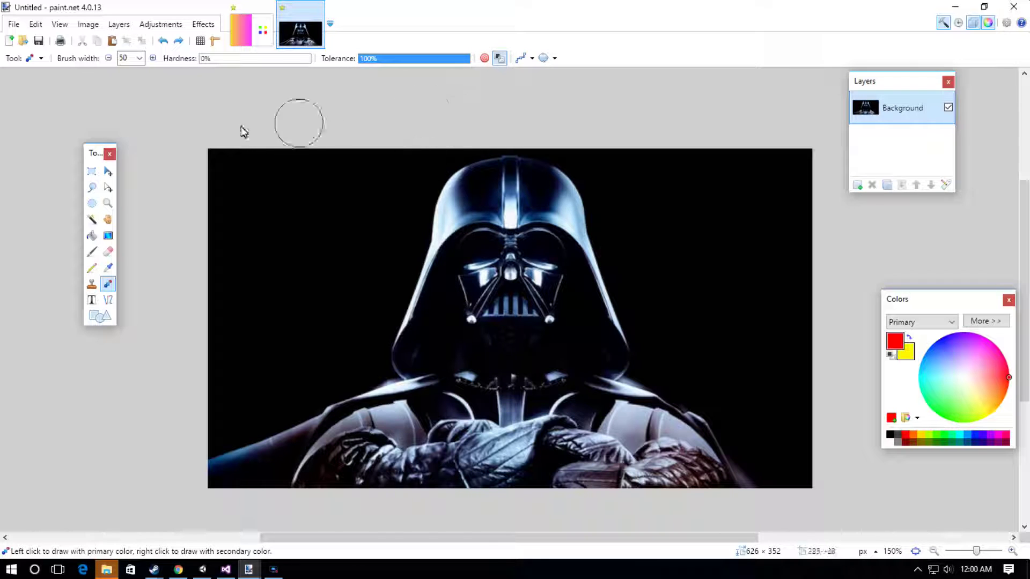
{"action": "mouse_move", "coordinate": [291, 163]}
{"action": "left_mouse_down"}
{"action": "mouse_move", "coordinate": [542, 177]}
{"action": "mouse_move", "coordinate": [418, 215]}
{"action": "mouse_move", "coordinate": [770, 196]}
{"action": "mouse_move", "coordinate": [413, 301]}
{"action": "mouse_move", "coordinate": [635, 247]}
{"action": "mouse_move", "coordinate": [253, 350]}
{"action": "mouse_move", "coordinate": [361, 407]}
{"action": "mouse_move", "coordinate": [487, 456]}
{"action": "mouse_move", "coordinate": [284, 455]}
{"action": "mouse_move", "coordinate": [762, 477]}
{"action": "mouse_move", "coordinate": [488, 409]}
{"action": "mouse_move", "coordinate": [586, 370]}
{"action": "left_mouse_up"}
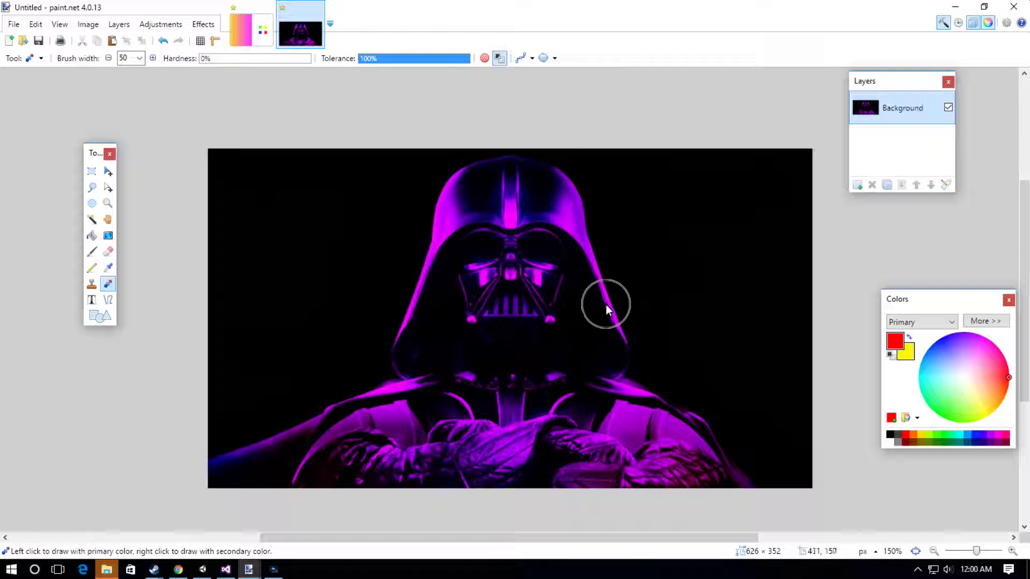
{"action": "key", "text": "ctrl+z"}
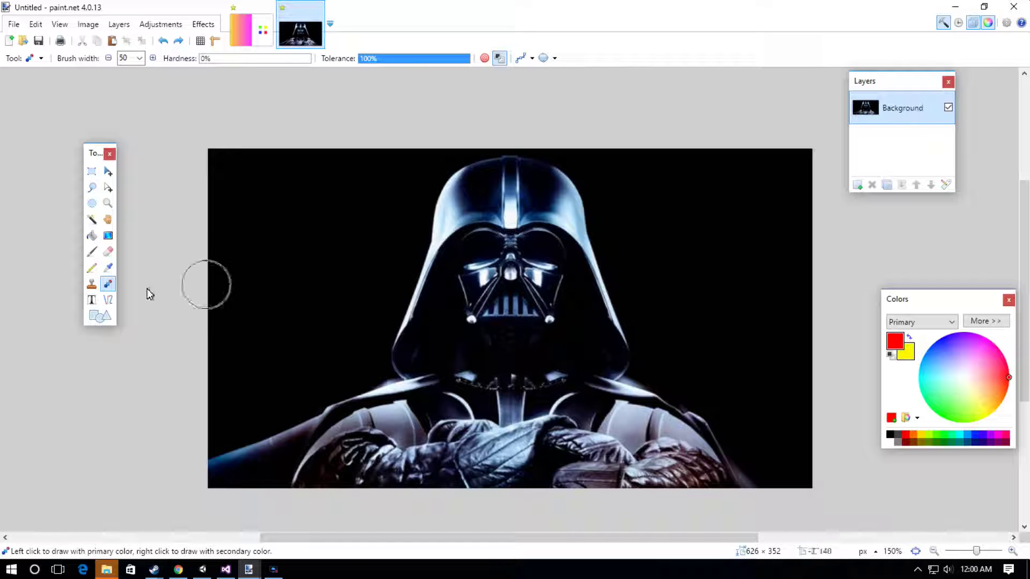
{"action": "left_click", "coordinate": [108, 267]}
{"action": "right_click", "coordinate": [304, 250]}
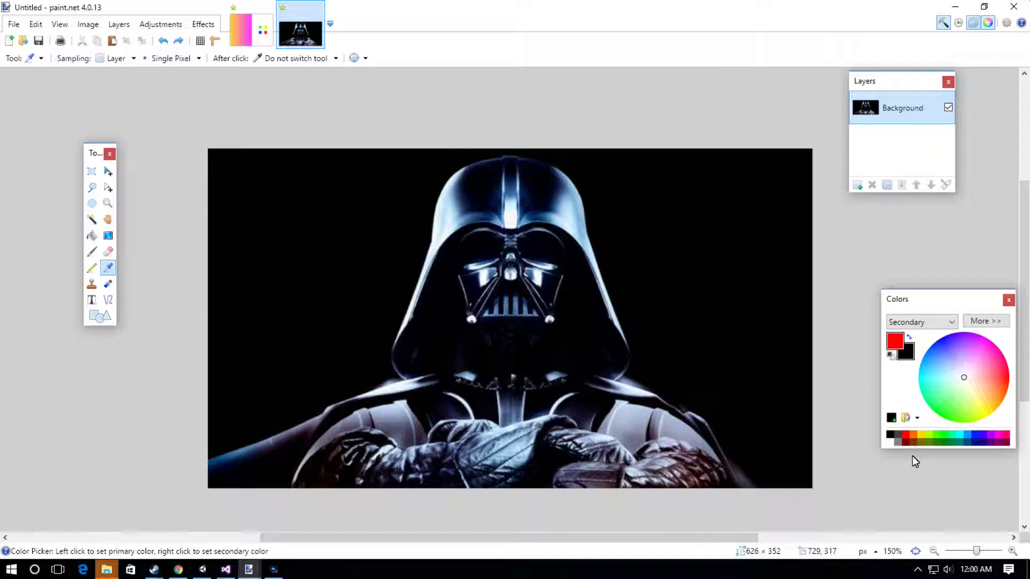
Step: Trial a red recolor of the photo's black background and helmet top, then undo it
{"action": "left_click", "coordinate": [108, 284]}
{"action": "mouse_move", "coordinate": [175, 170]}
{"action": "left_mouse_down"}
{"action": "mouse_move", "coordinate": [671, 172]}
{"action": "mouse_move", "coordinate": [614, 209]}
{"action": "mouse_move", "coordinate": [667, 211]}
{"action": "mouse_move", "coordinate": [677, 265]}
{"action": "mouse_move", "coordinate": [343, 252]}
{"action": "mouse_move", "coordinate": [246, 263]}
{"action": "mouse_move", "coordinate": [301, 300]}
{"action": "mouse_move", "coordinate": [658, 307]}
{"action": "mouse_move", "coordinate": [545, 348]}
{"action": "mouse_move", "coordinate": [607, 350]}
{"action": "mouse_move", "coordinate": [313, 316]}
{"action": "mouse_move", "coordinate": [304, 333]}
{"action": "left_mouse_up"}
{"action": "key", "text": "ctrl+z"}
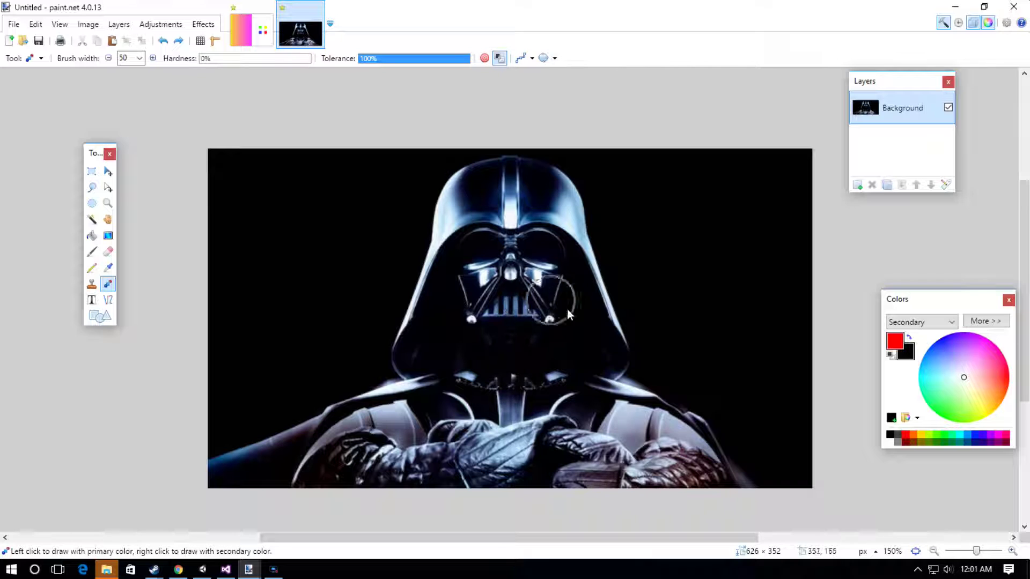
{"action": "left_click", "coordinate": [271, 40]}
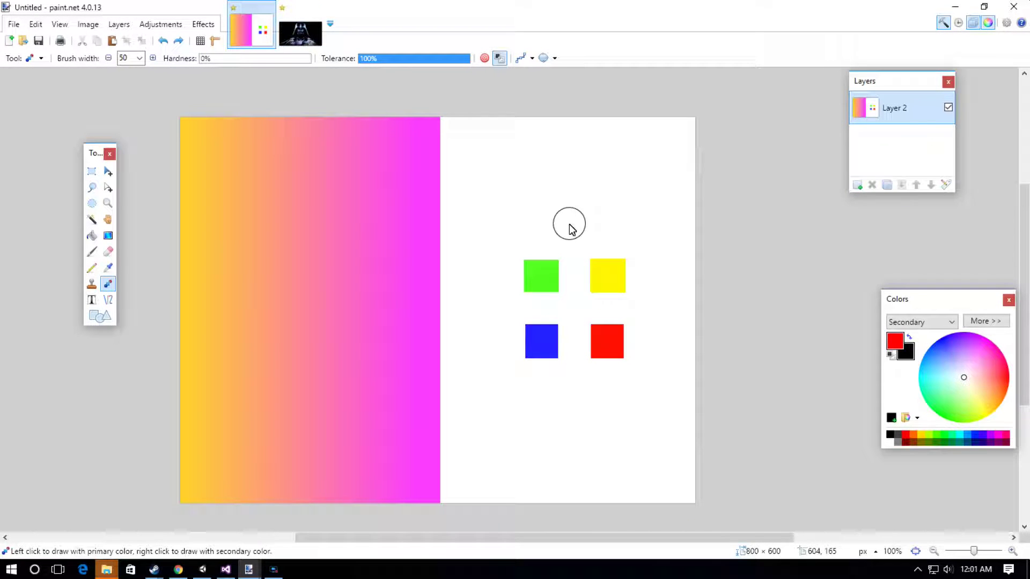
Step: Switch to Sampling: Once at 0% tolerance and test, then undo, a red recolor on the green square
{"action": "left_click", "coordinate": [484, 59]}
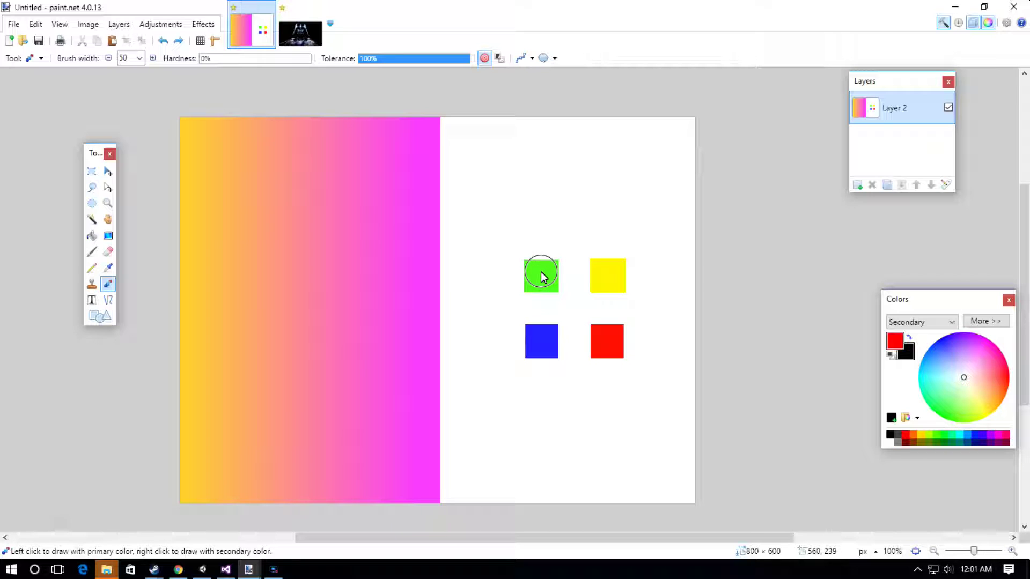
{"action": "left_click_drag", "start_coordinate": [460, 59], "coordinate": [360, 59]}
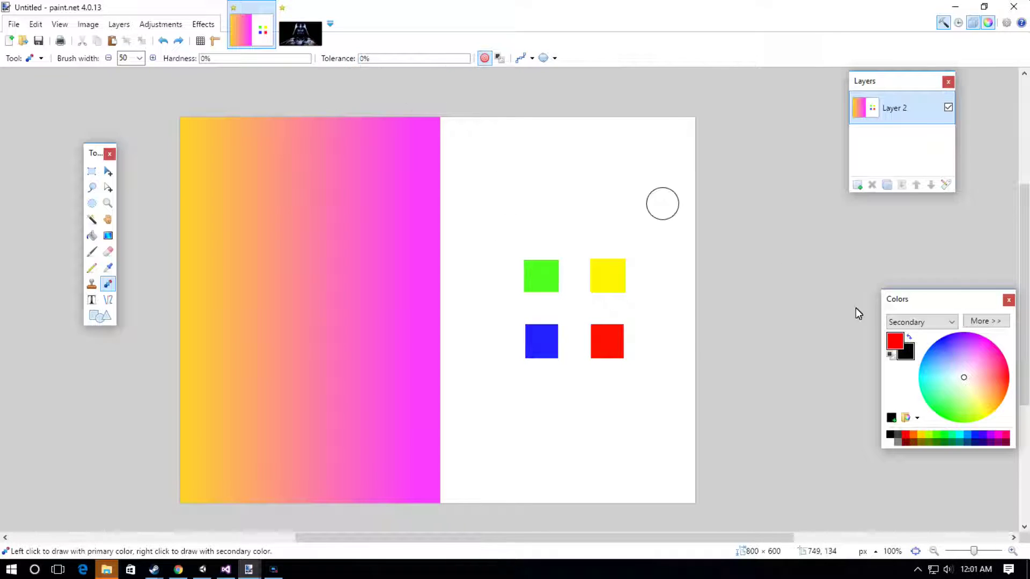
{"action": "left_click_drag", "start_coordinate": [542, 276], "coordinate": [510, 288]}
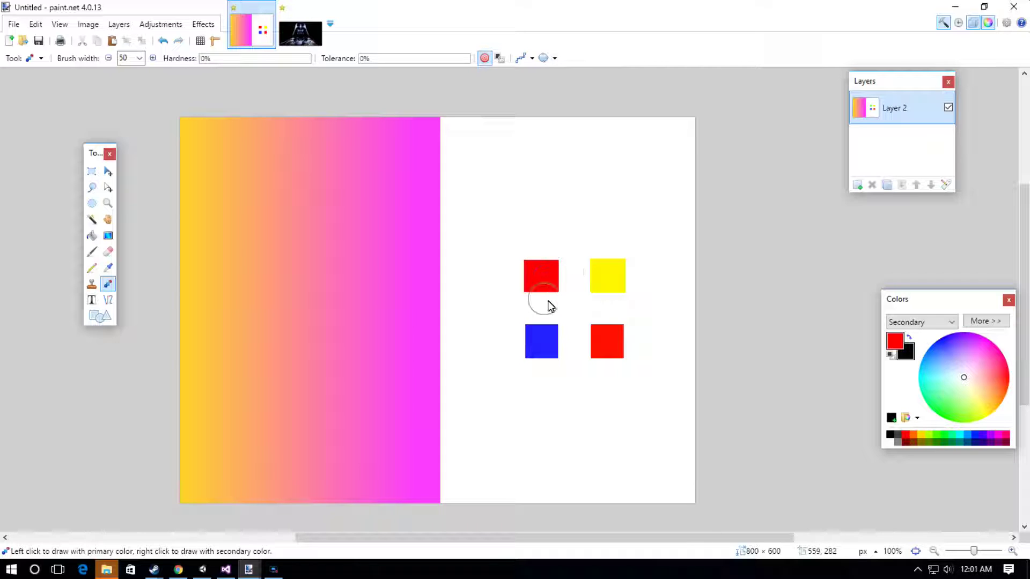
{"action": "key", "text": "ctrl+z"}
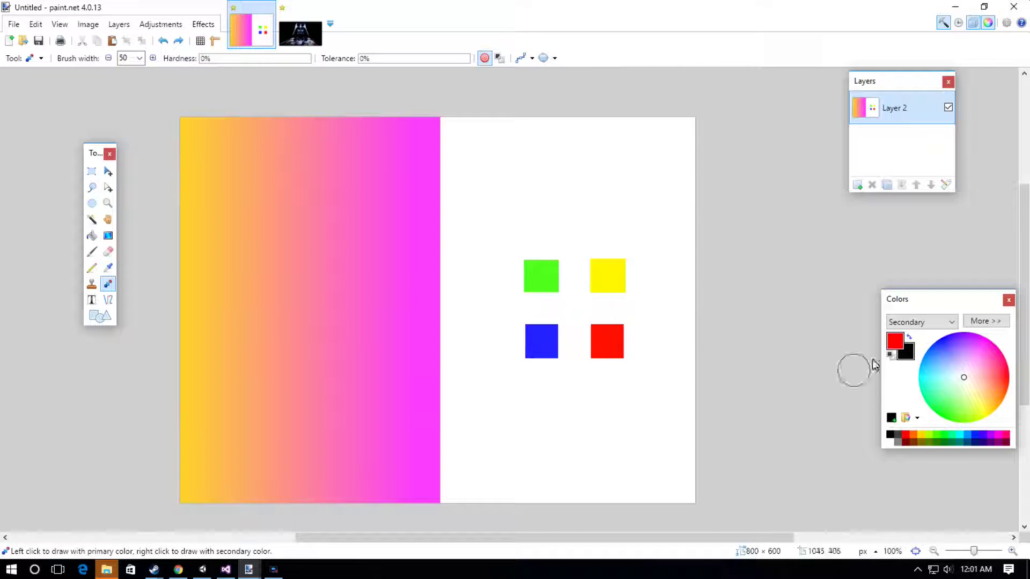
Step: Recolor the green square black with right-clicks, then undo it
{"action": "right_click", "coordinate": [542, 275]}
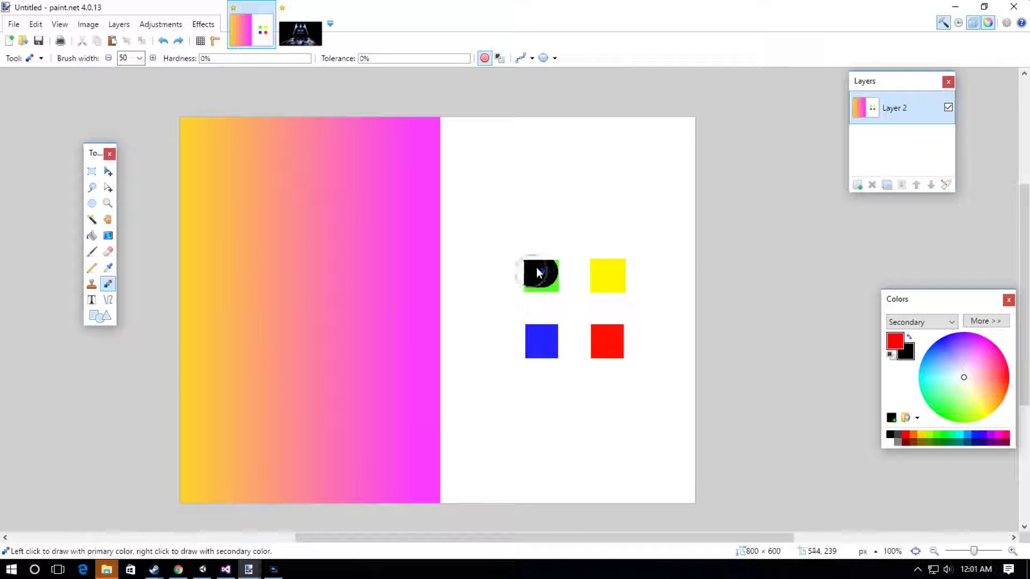
{"action": "right_click", "coordinate": [528, 290]}
{"action": "key", "text": "ctrl+z"}
{"action": "key", "text": "ctrl+z"}
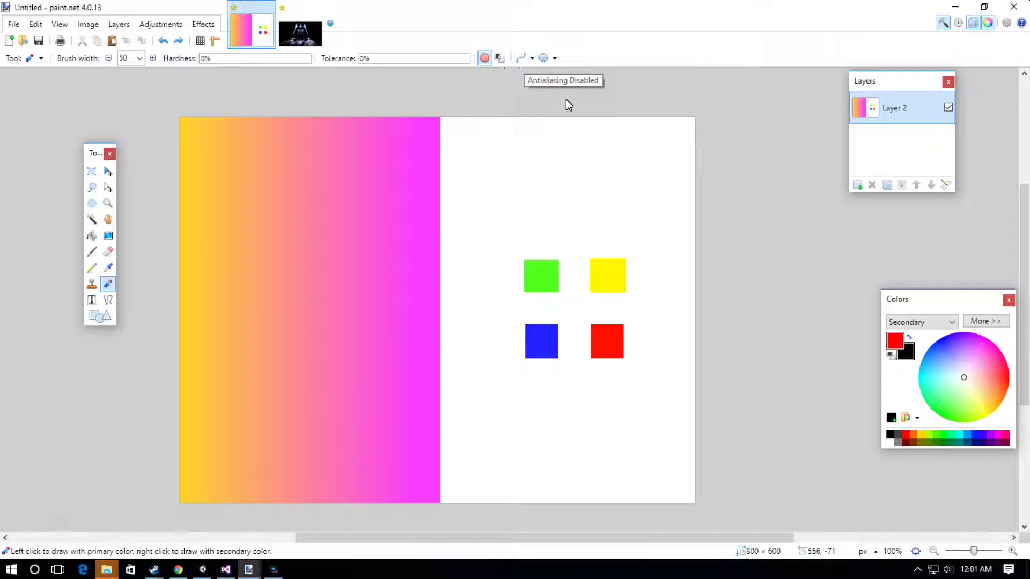
Step: Test a red recolor on the green square, zoom to 400% to inspect its edges, and undo it
{"action": "mouse_move", "coordinate": [549, 271]}
{"action": "left_mouse_down"}
{"action": "mouse_move", "coordinate": [503, 268]}
{"action": "mouse_move", "coordinate": [518, 290]}
{"action": "mouse_move", "coordinate": [563, 289]}
{"action": "left_mouse_up"}
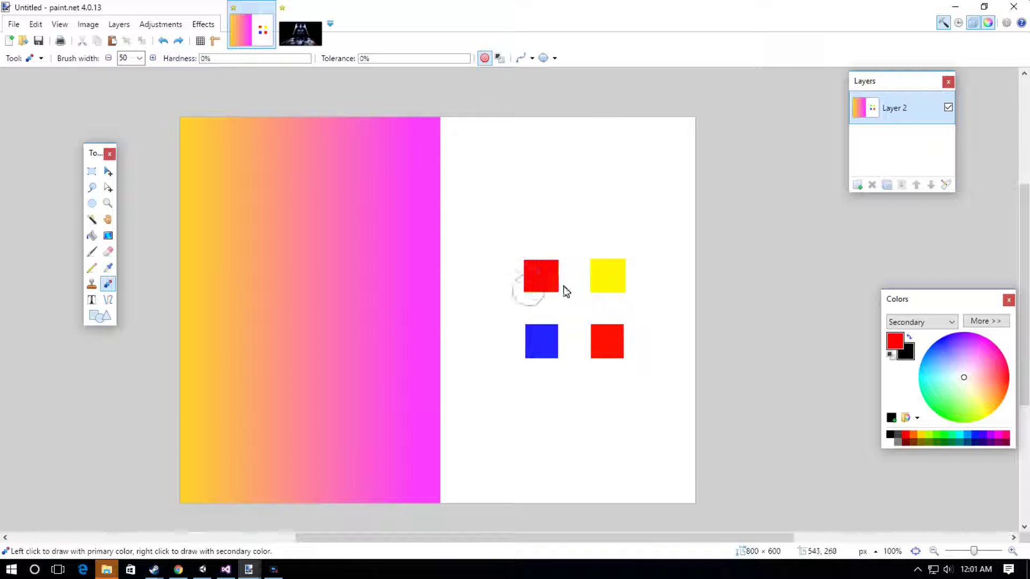
{"action": "left_click", "coordinate": [1012, 551]}
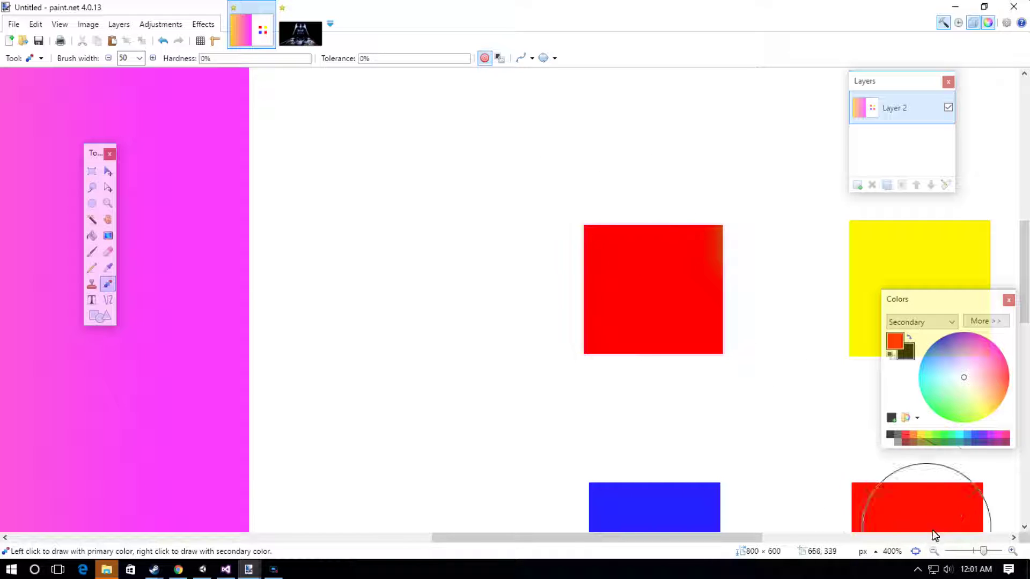
{"action": "key", "text": "ctrl+z"}
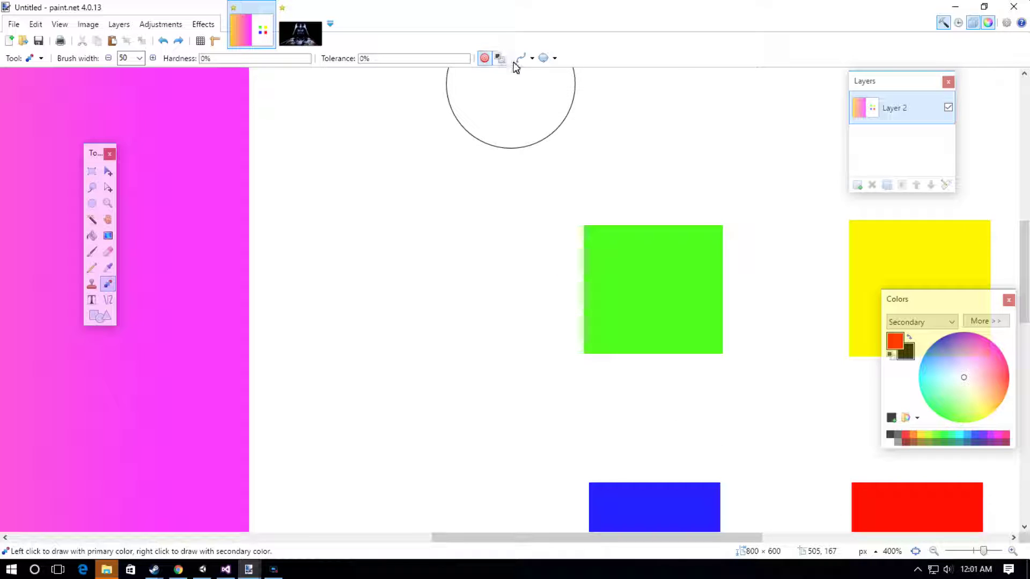
Step: With antialiasing toggled back on, recolor most of the green square red after an undone test stroke
{"action": "left_click", "coordinate": [519, 59]}
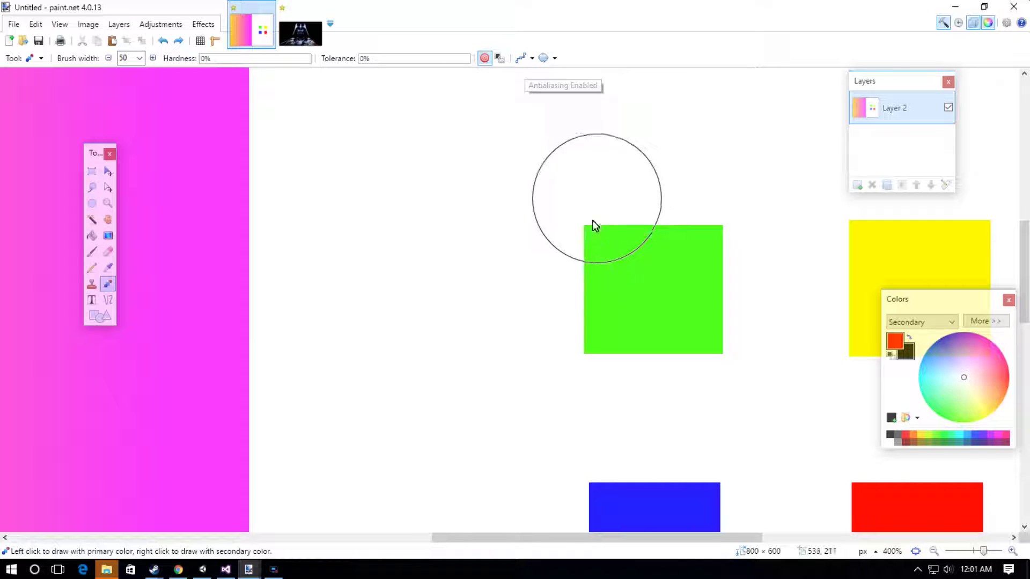
{"action": "mouse_move", "coordinate": [584, 220]}
{"action": "left_mouse_down"}
{"action": "mouse_move", "coordinate": [547, 248]}
{"action": "mouse_move", "coordinate": [569, 265]}
{"action": "left_mouse_up"}
{"action": "key", "text": "ctrl+z"}
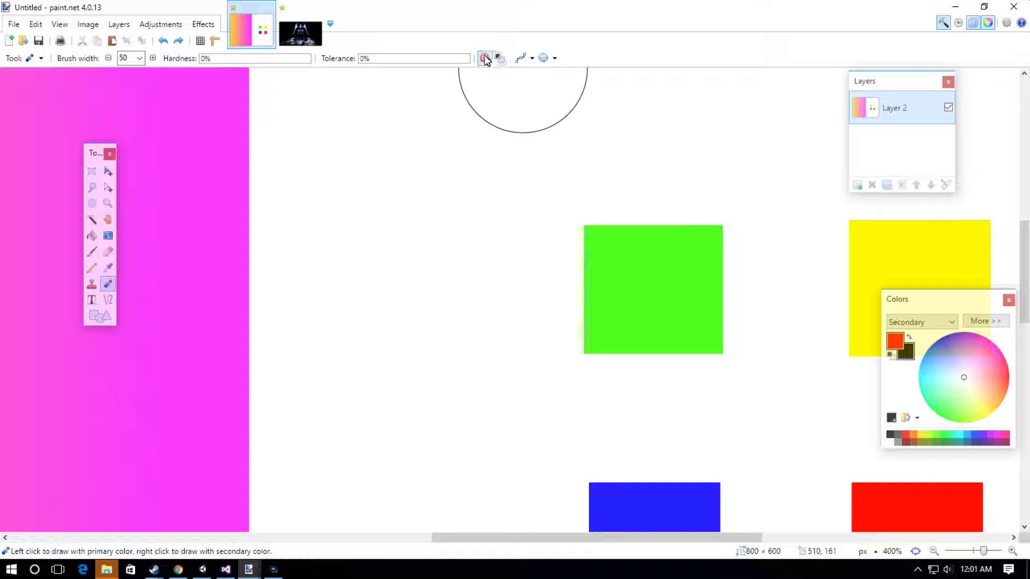
{"action": "mouse_move", "coordinate": [634, 273]}
{"action": "left_mouse_down"}
{"action": "mouse_move", "coordinate": [576, 267]}
{"action": "mouse_move", "coordinate": [713, 321]}
{"action": "left_mouse_up"}
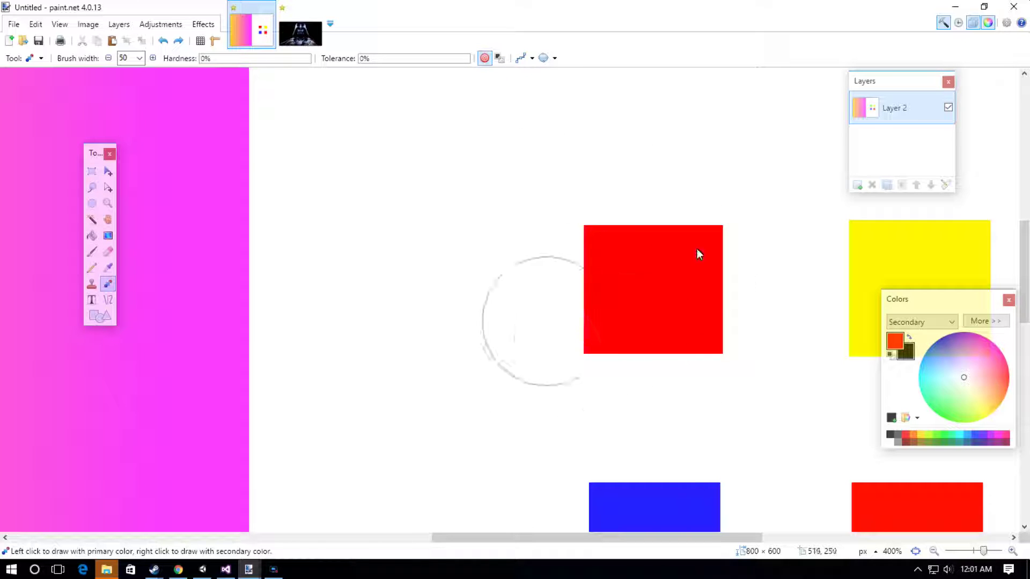